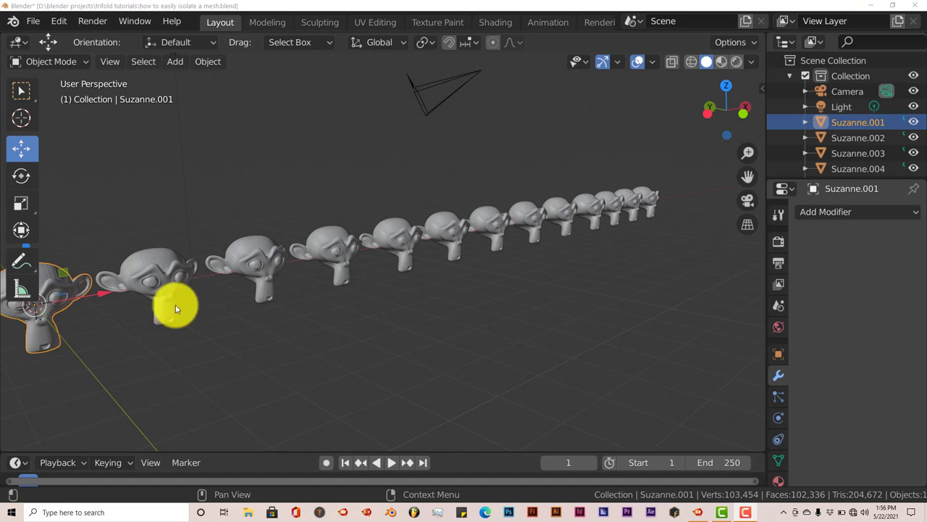
- Inspect the distant Suzanne head at the row's end in local view, then restore the full scene
click(648, 192)
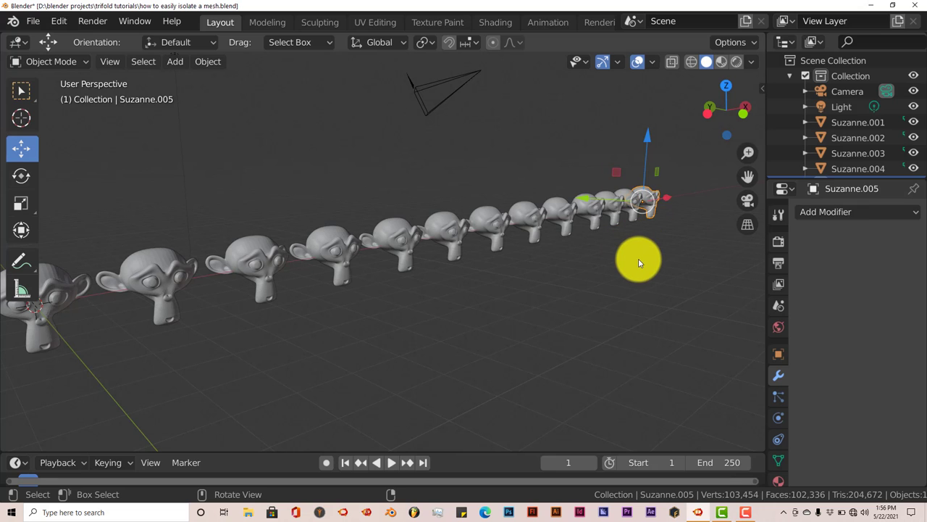
key(slash)
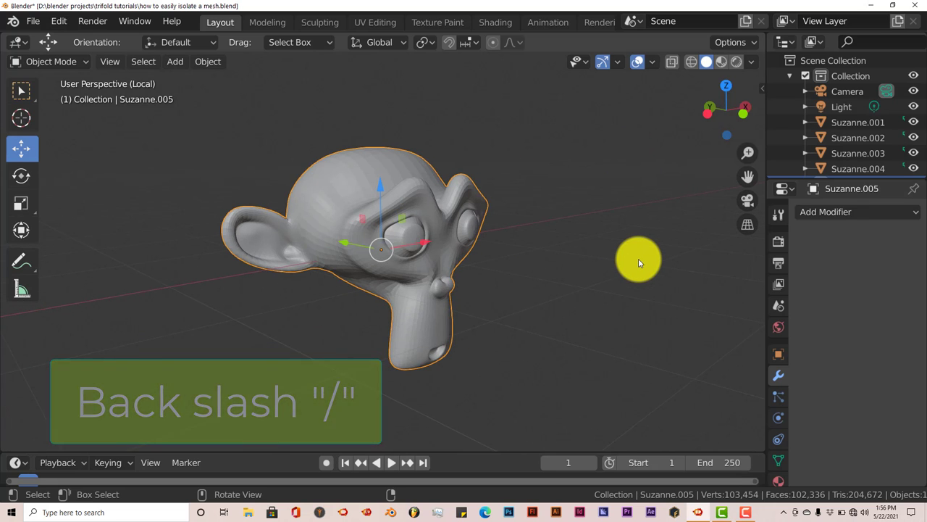
middle_drag(621, 284, 505, 292)
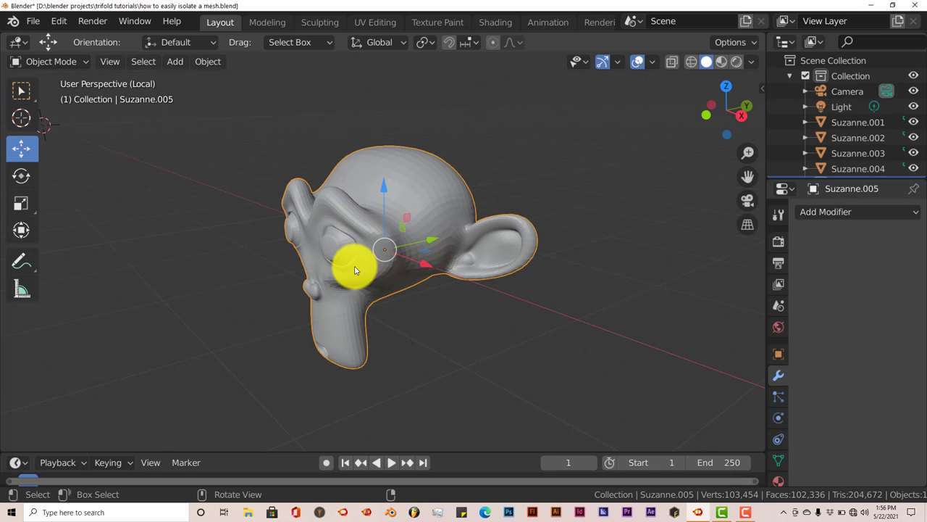
middle_drag(355, 270, 390, 277)
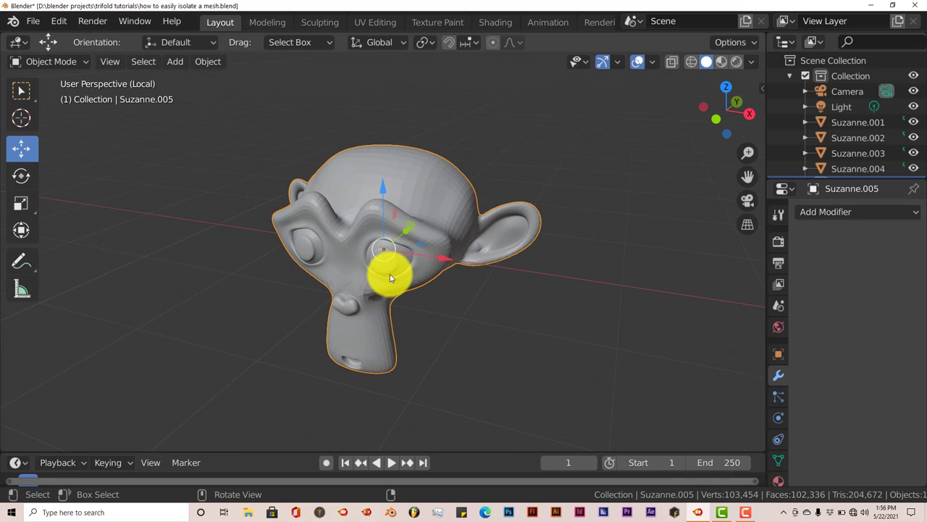
key(KP_Divide)
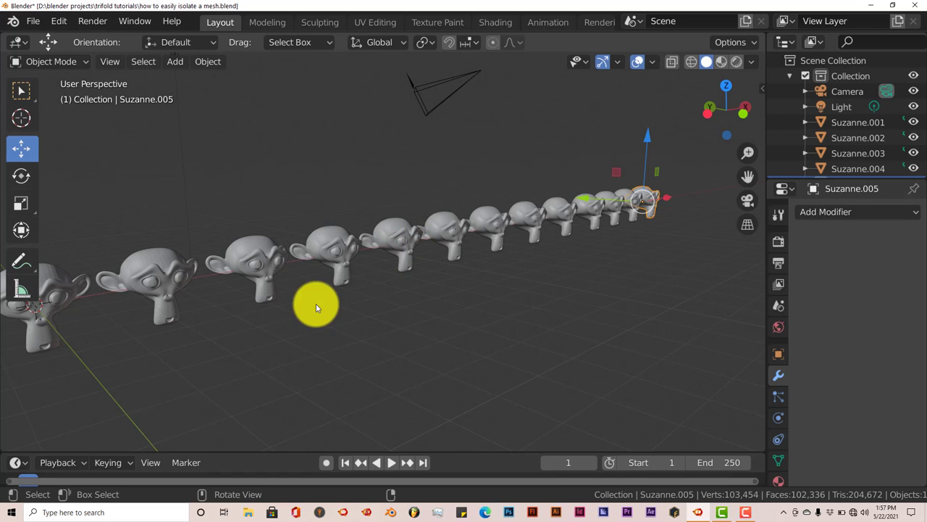
- Select Suzanne.007 near the front of the row and frame it close up
click(259, 248)
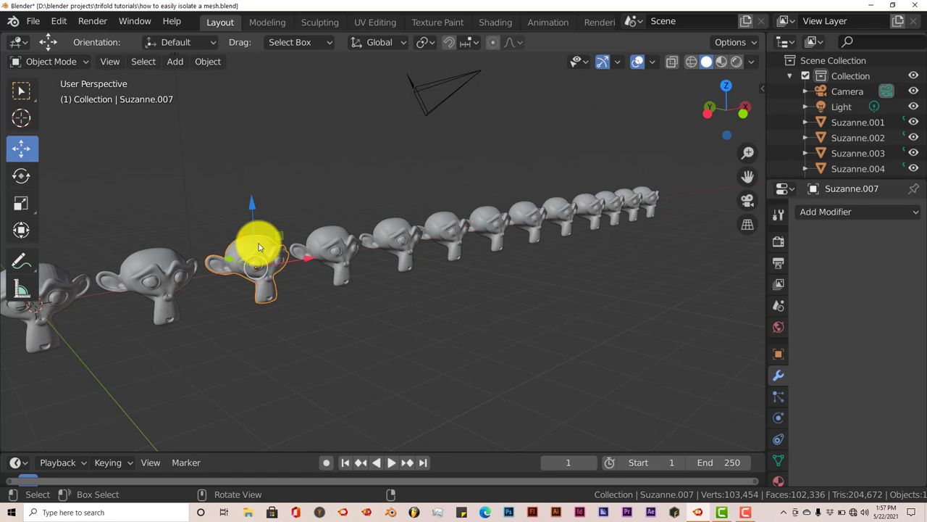
middle_drag(280, 276, 220, 306)
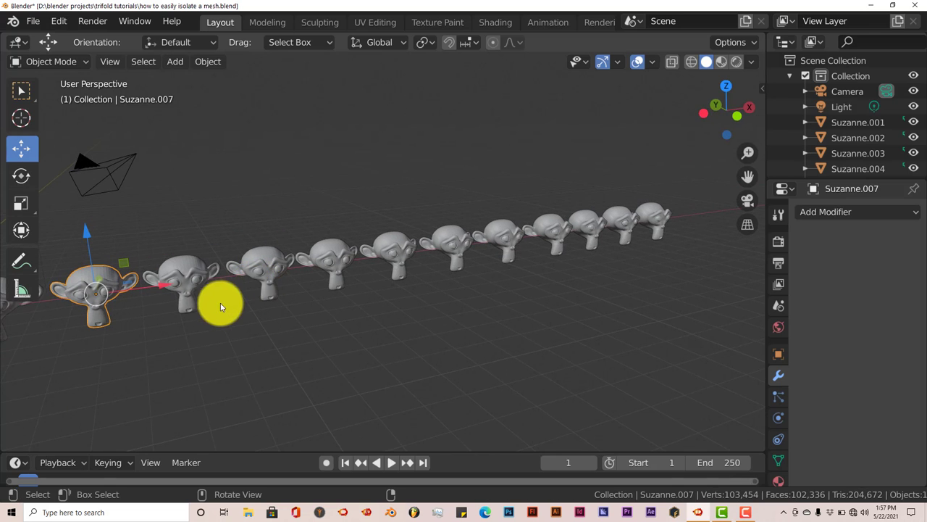
key(KP_Decimal)
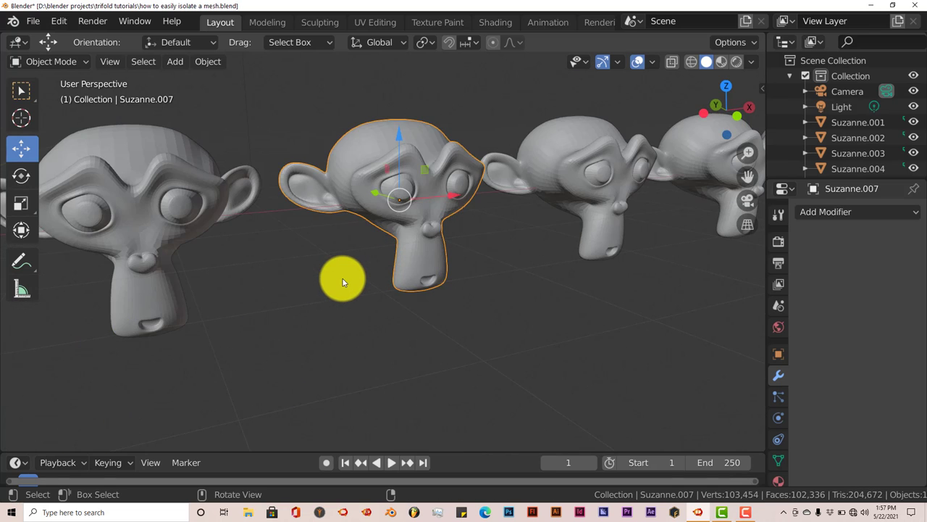
mouse_move(344, 283)
middle_down()
mouse_move(369, 269)
mouse_move(271, 305)
mouse_move(335, 284)
middle_up()
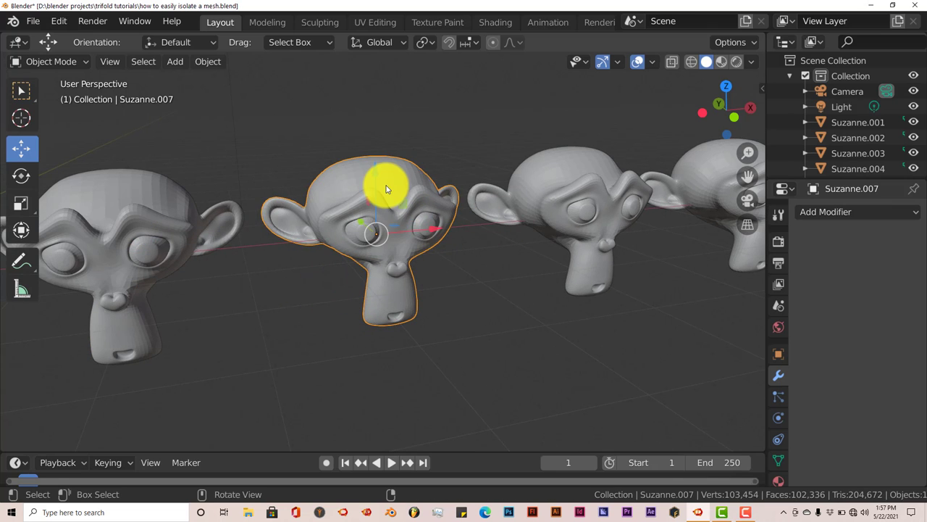
- Separate the head's left eye into its own object
key(Tab)
scroll(384, 210, up, 8)
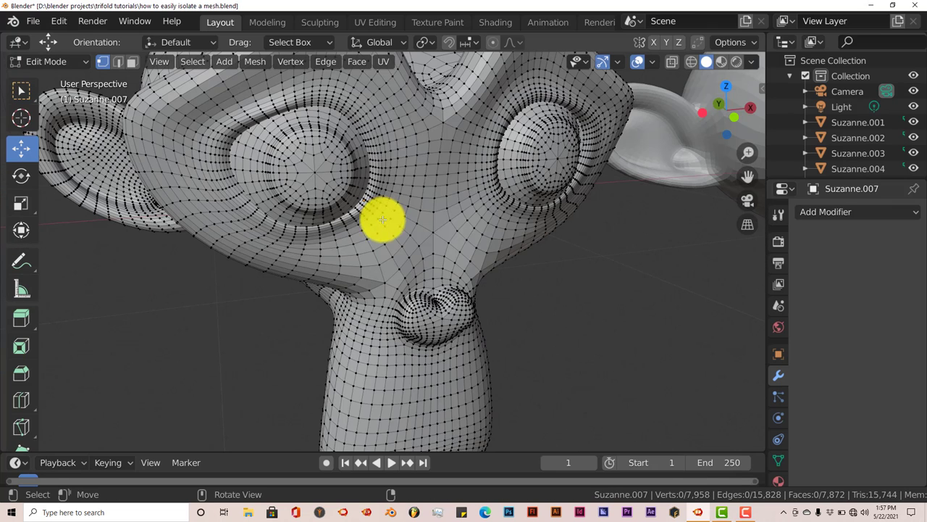
click(319, 174)
key(ctrl+l)
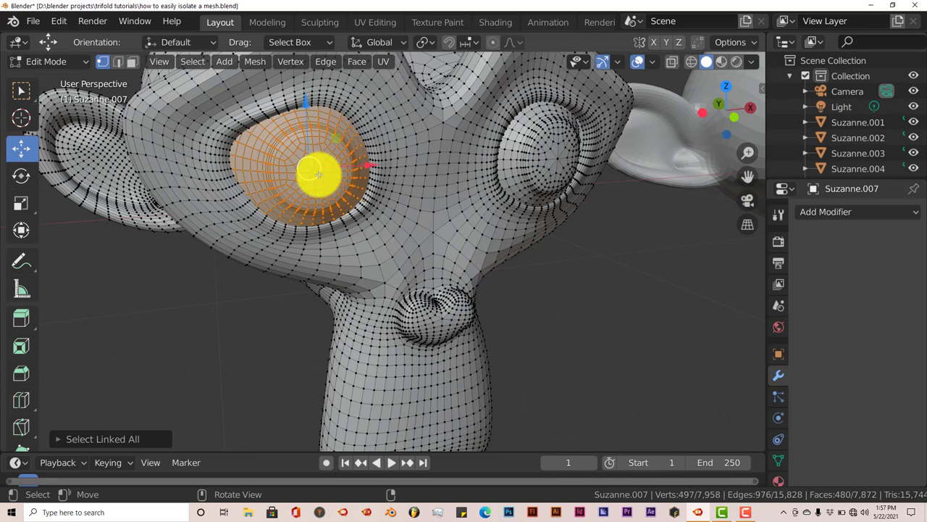
key(p)
click(319, 175)
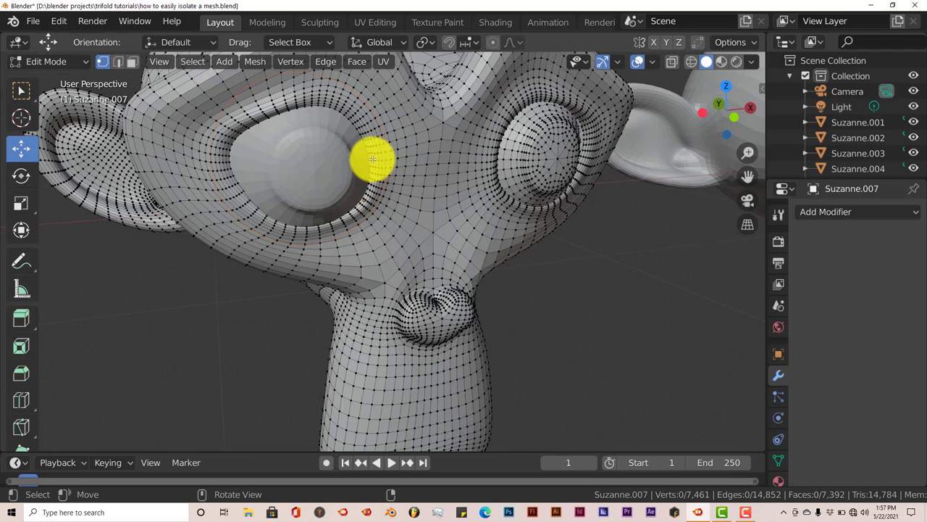
key(Tab)
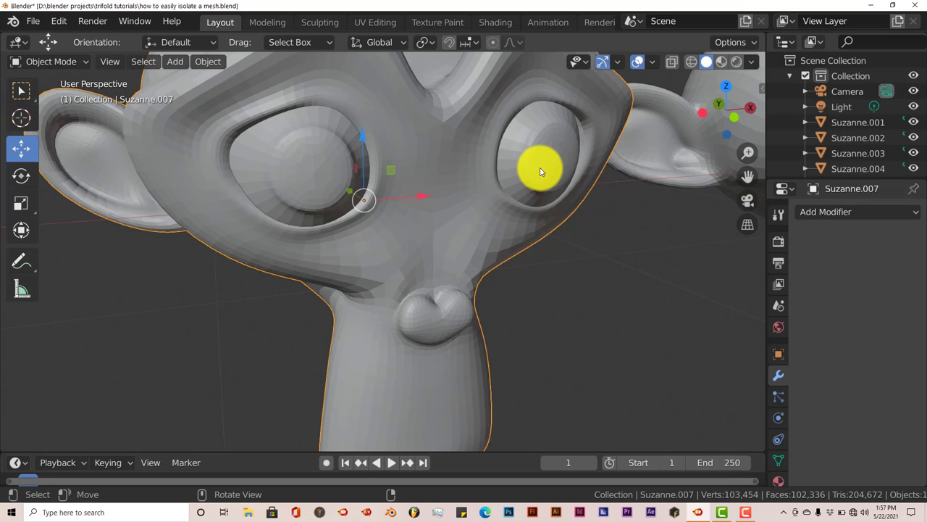
- Separate the right eye into its own object as well
key(Tab)
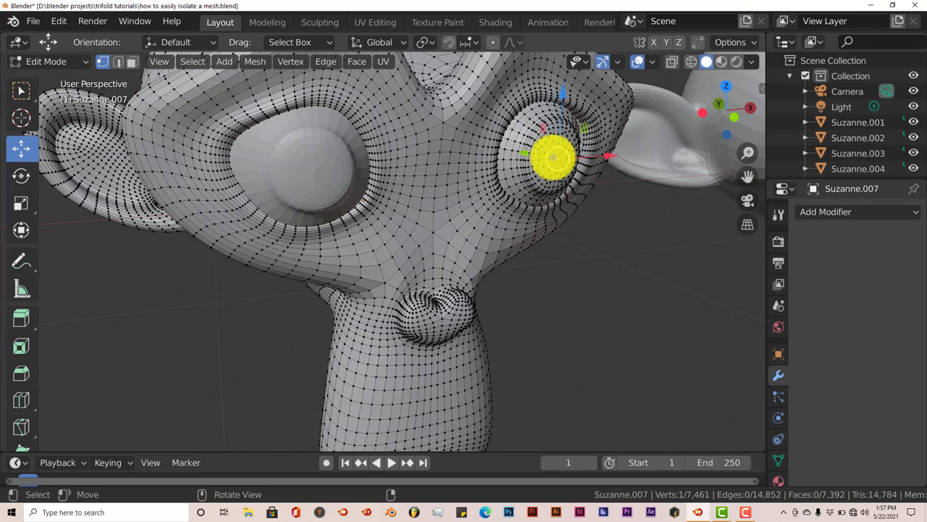
key(ctrl+l)
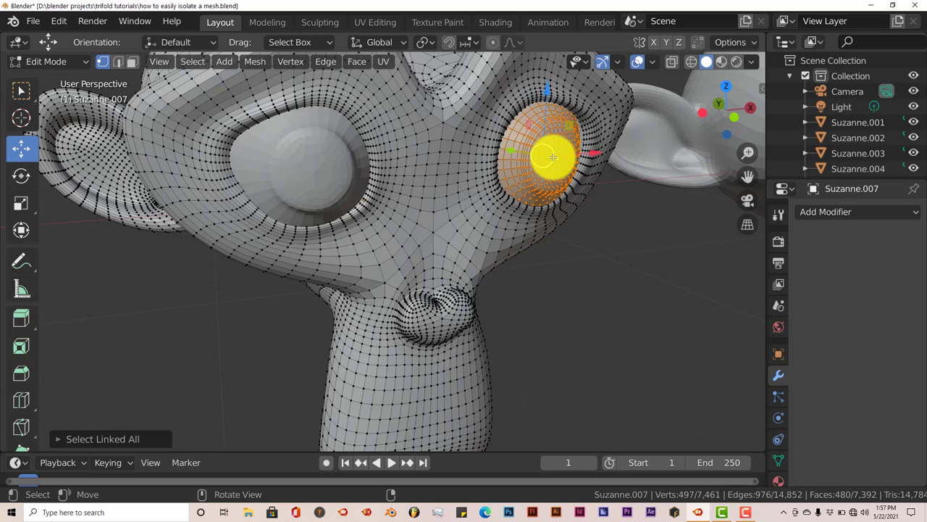
key(p)
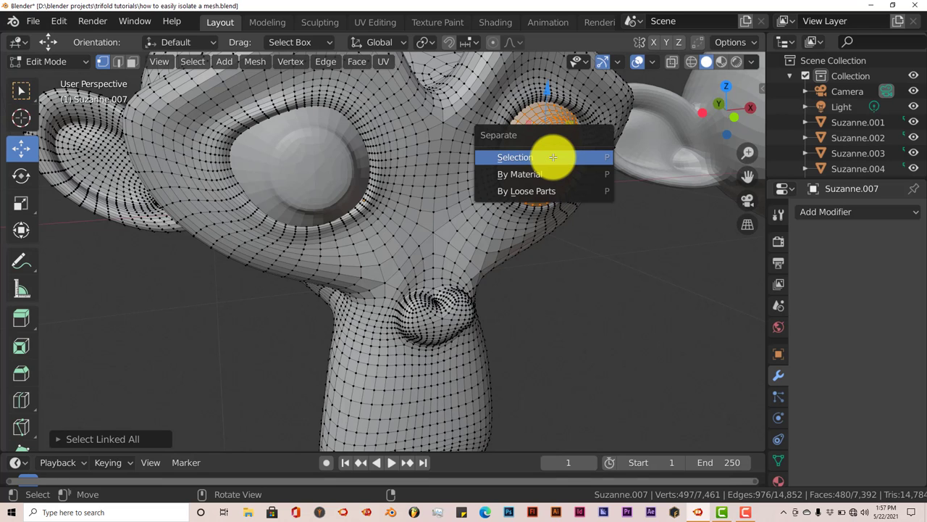
click(553, 156)
key(Tab)
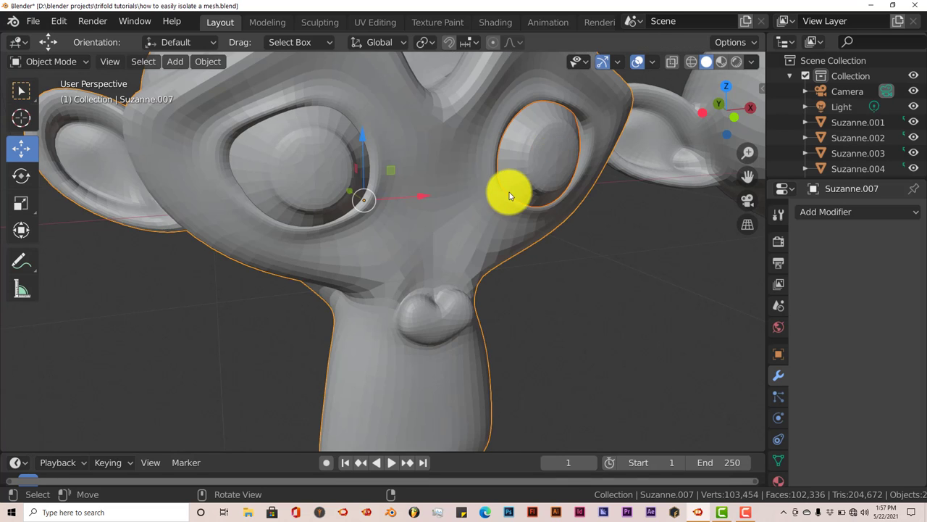
scroll(505, 196, down, 8)
- Show Suzanne.007 alone in local view, turned to face nearly front-on
middle_drag(451, 239, 456, 232)
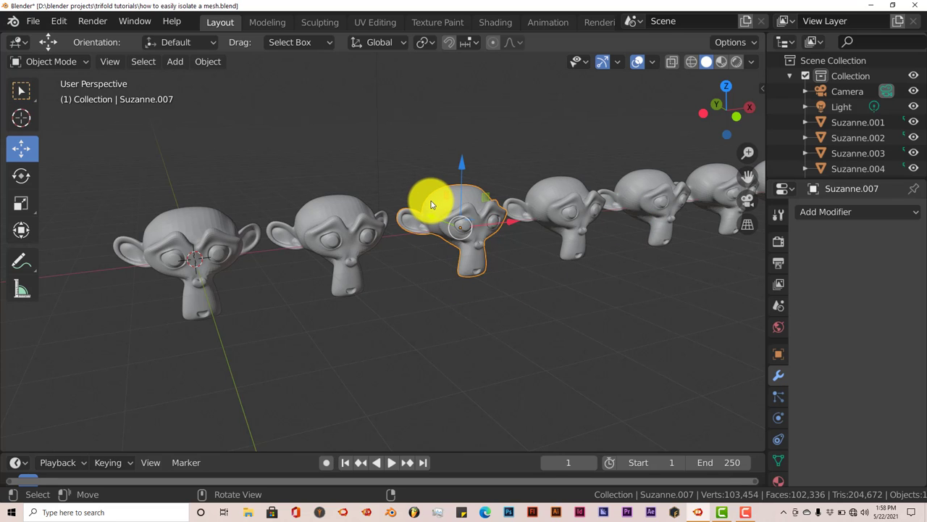
key(KP_Divide)
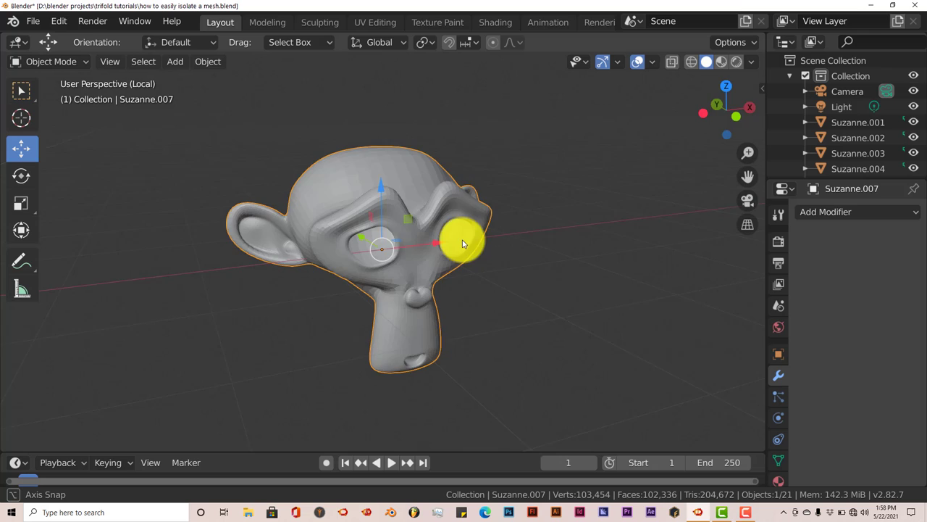
middle_drag(462, 242, 460, 232)
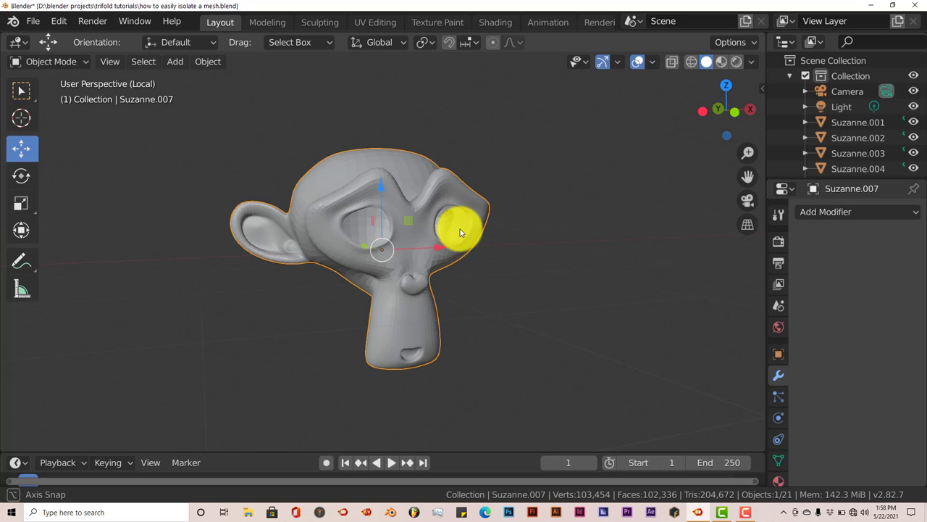
middle_drag(460, 231, 460, 232)
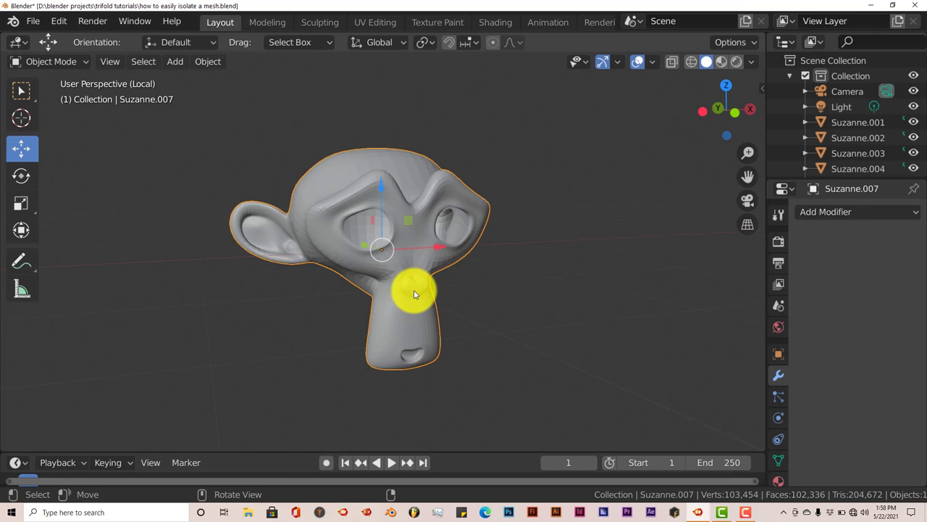
- Restore the full scene, select the separated eye Suzanne.018 and isolate it in local view
key(KP_Divide)
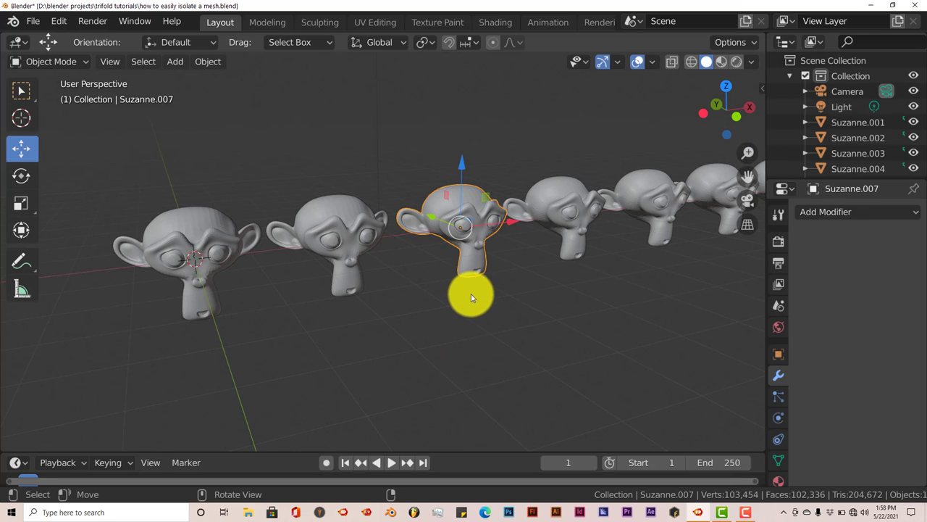
scroll(482, 290, up, 3)
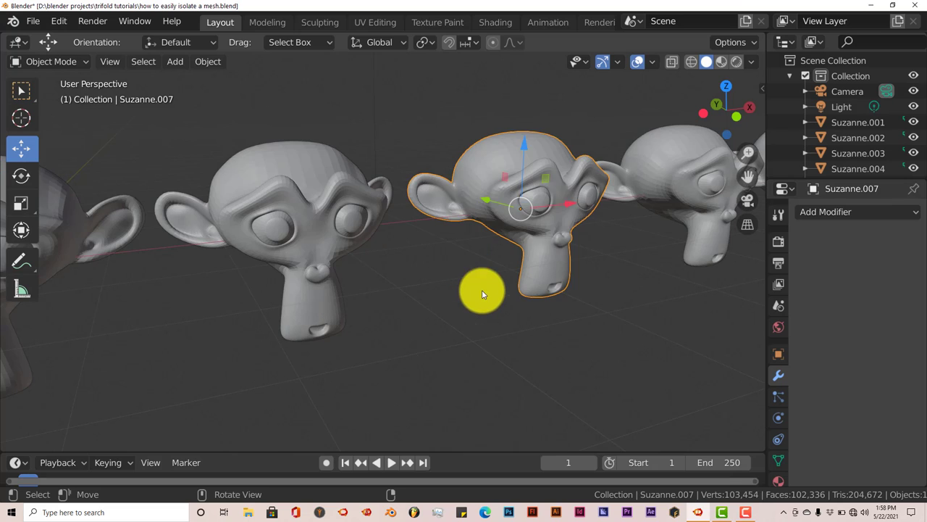
key(shift+d)
right_click(539, 200)
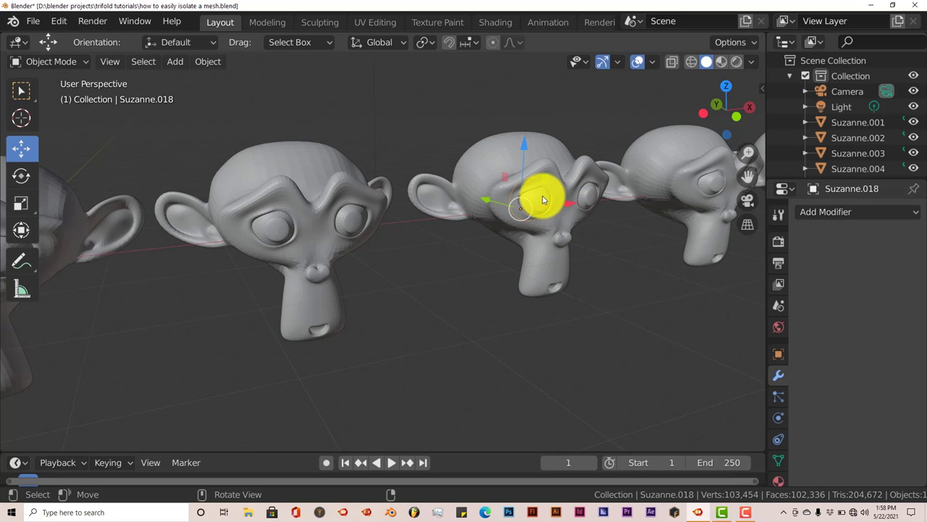
key(KP_Divide)
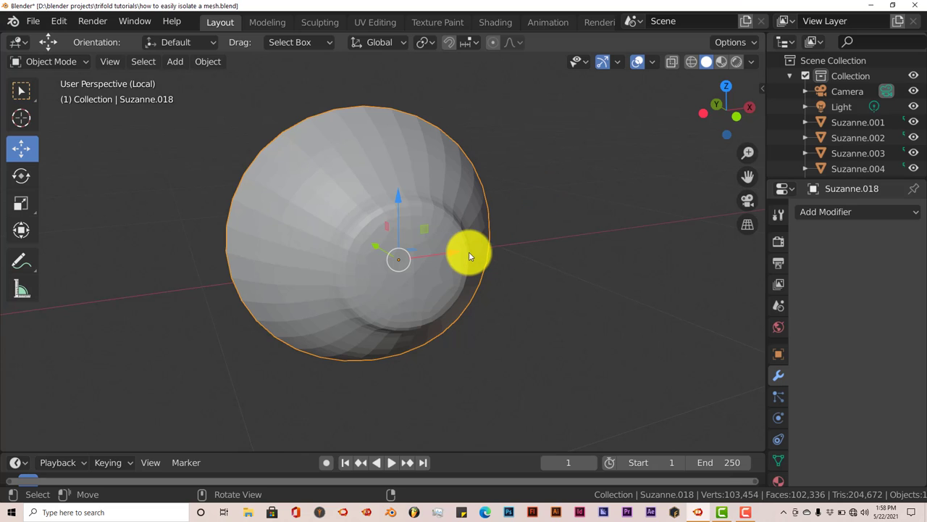
- Scale the edge loop around the pupil by 1.4958 and apply Shade Smooth to the eye
key(Tab)
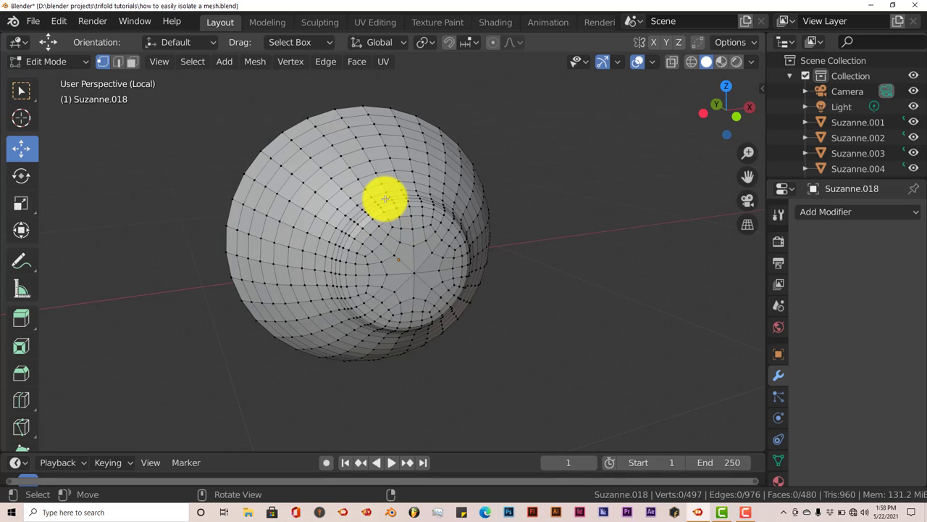
alt+click(385, 197)
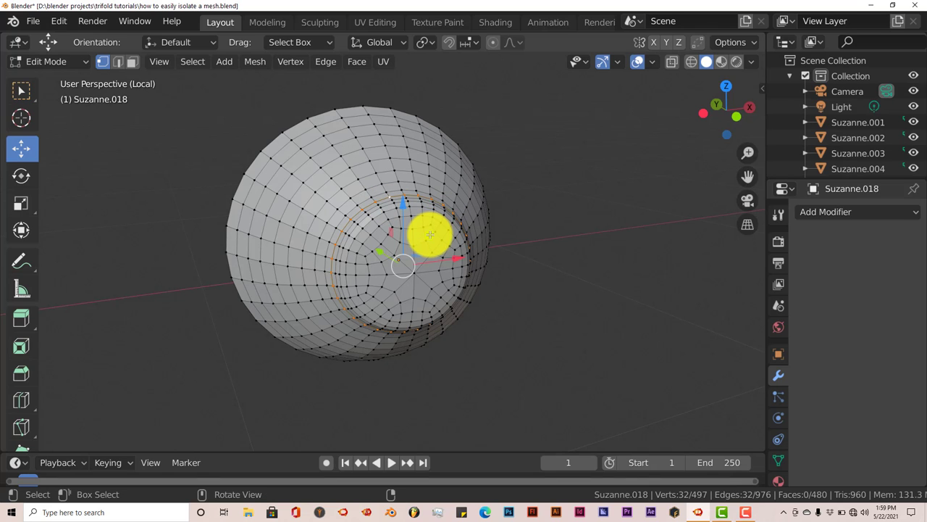
key(s)
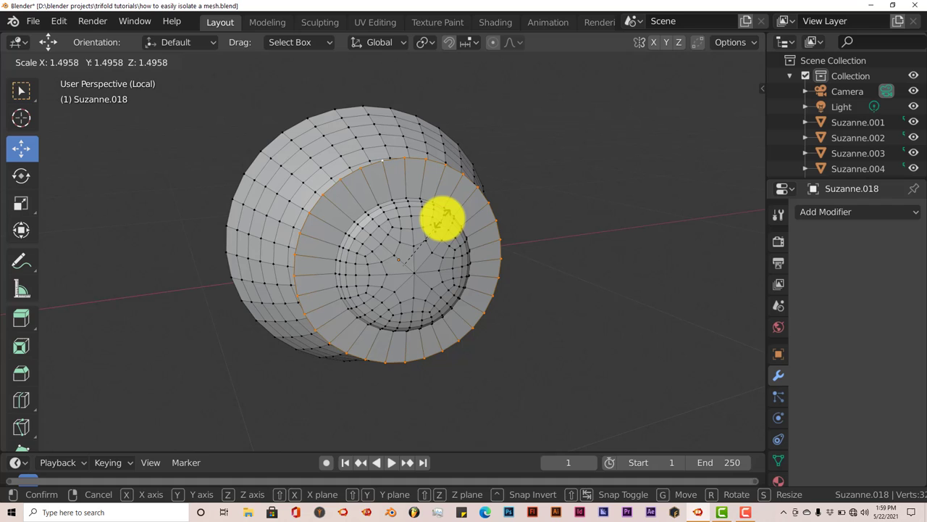
click(442, 219)
key(Tab)
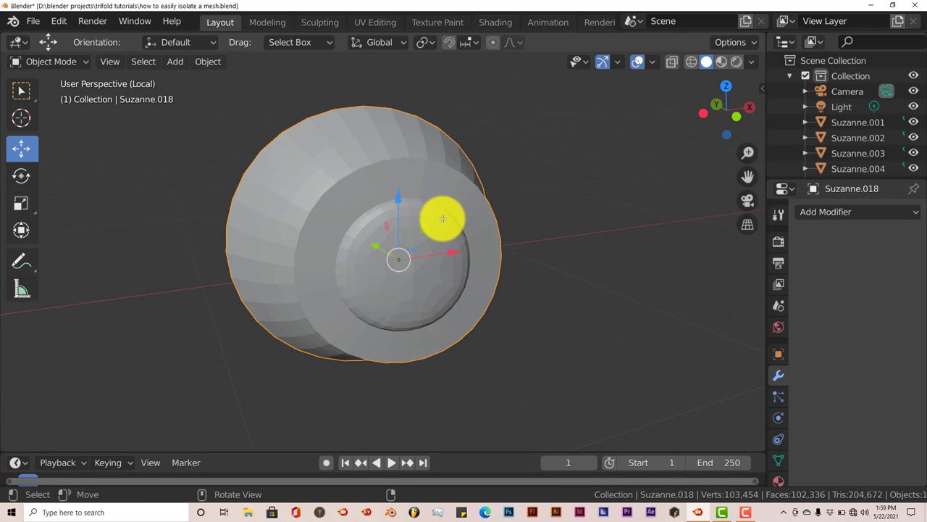
right_click(442, 218)
click(442, 218)
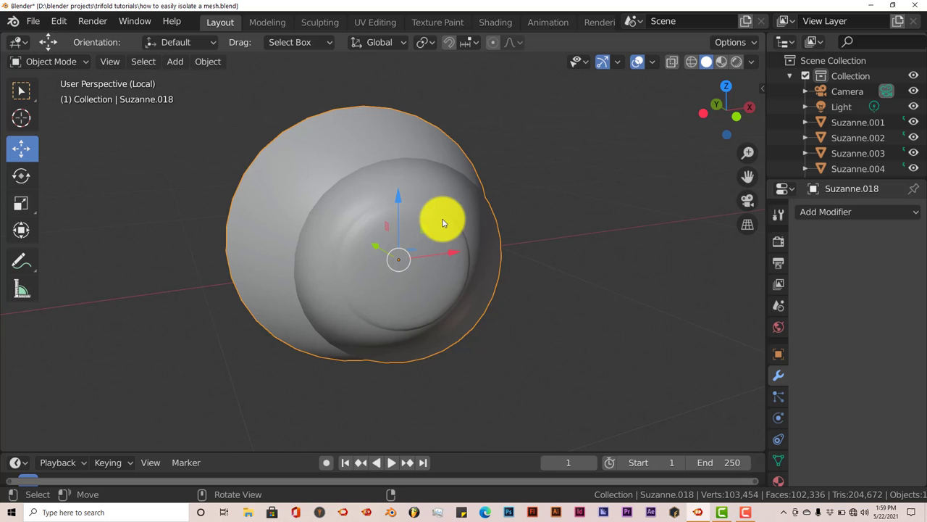
- Leave local view and zoom in on the smooth, widened-ring eye Suzanne.018 in its head
key(KP_Divide)
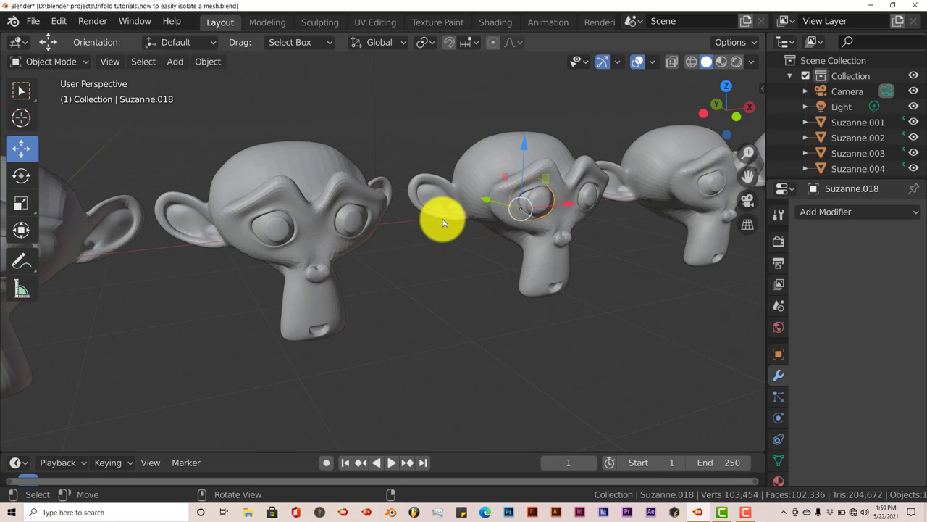
key(KP_Divide)
key(KP_Divide)
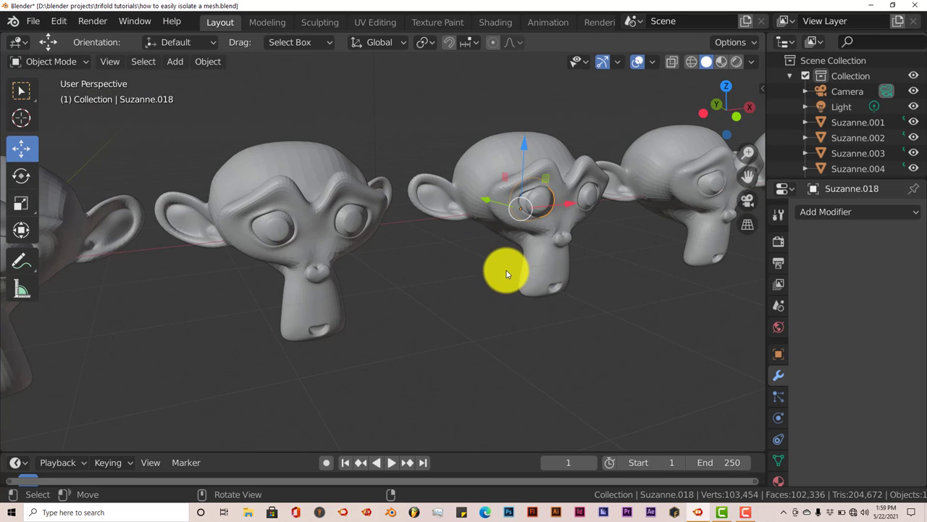
shift+middle_drag(503, 257, 464, 269)
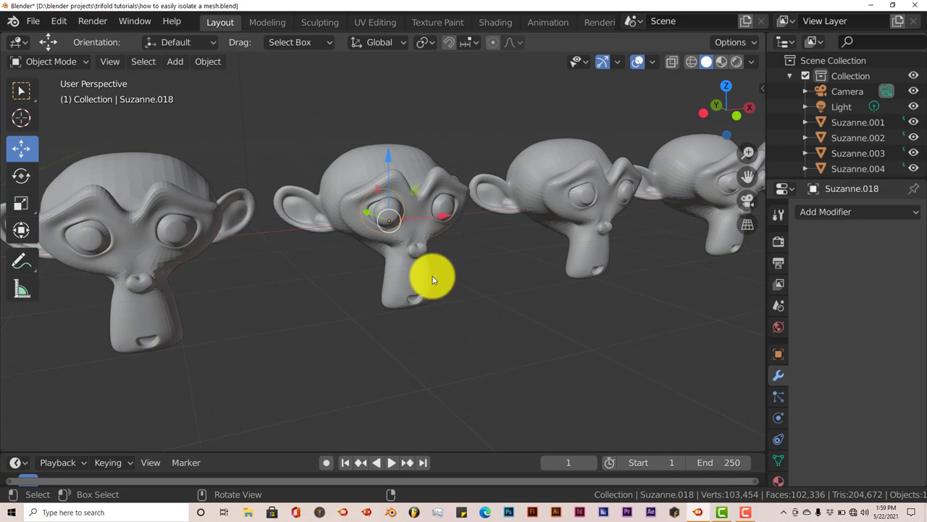
scroll(433, 276, up, 5)
shift+scroll(427, 275, up, 6)
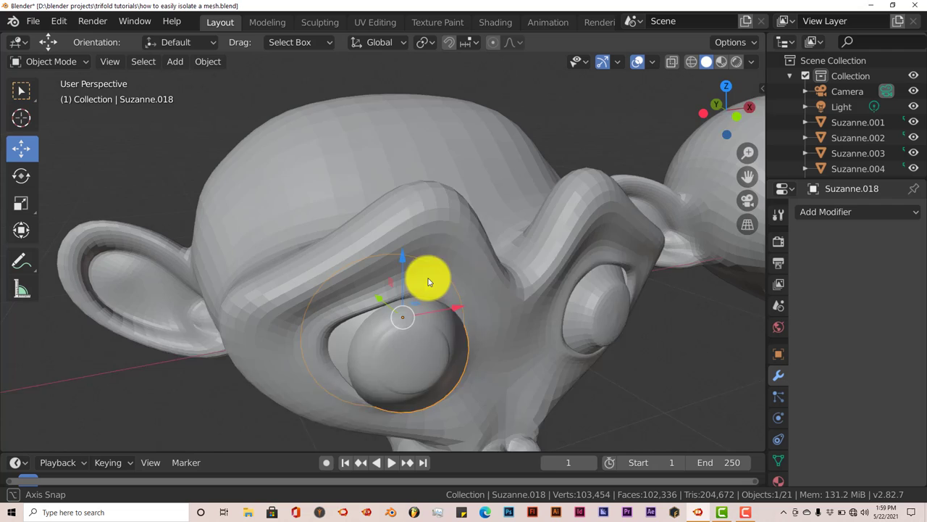